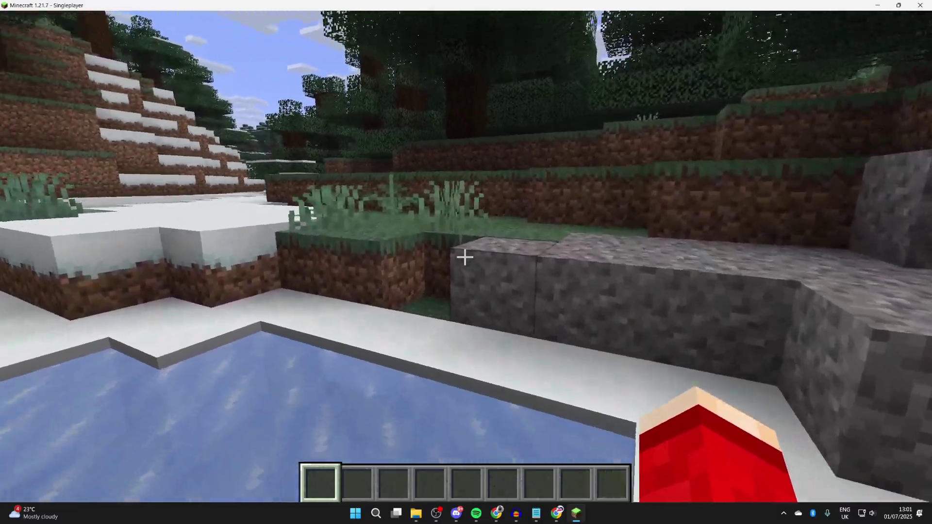
Step: Walk forward through the forest toward the dirt ledge and open clearing
{"action": "key", "text": "w"}
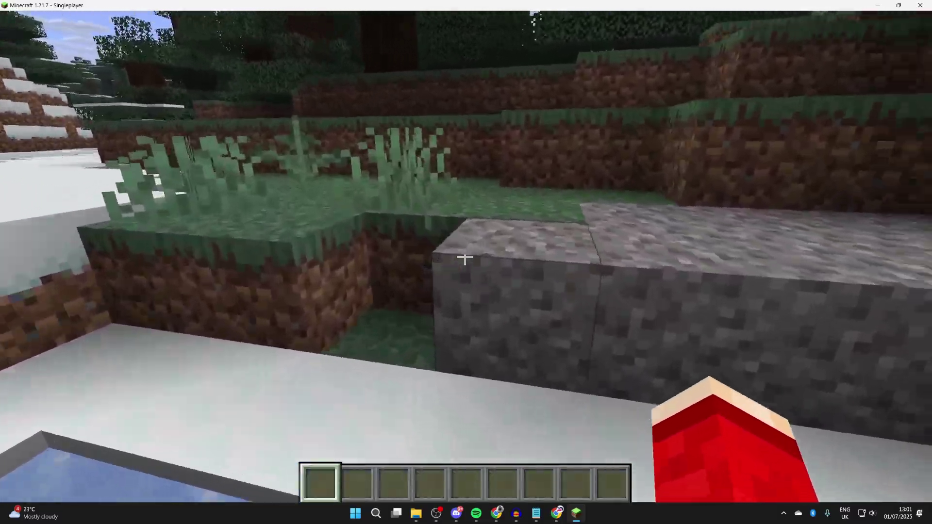
{"action": "key", "text": "w"}
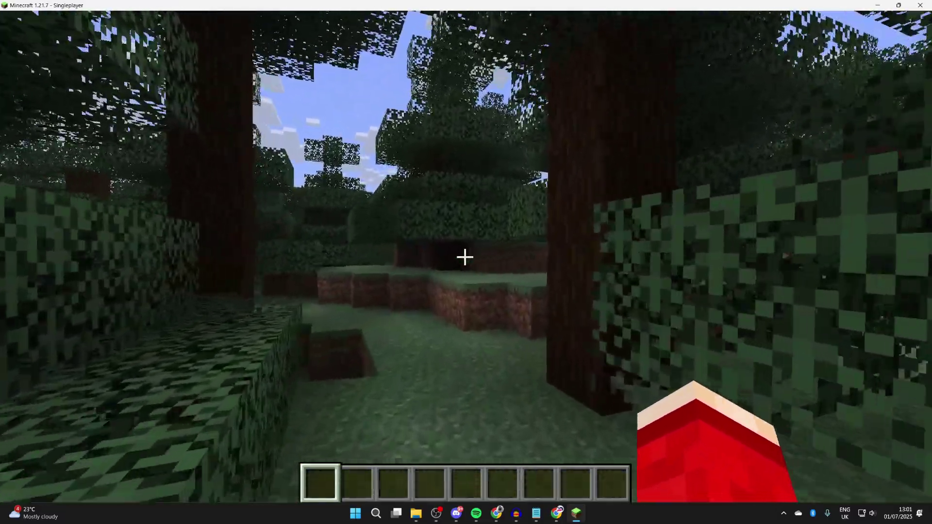
{"action": "key", "text": "w"}
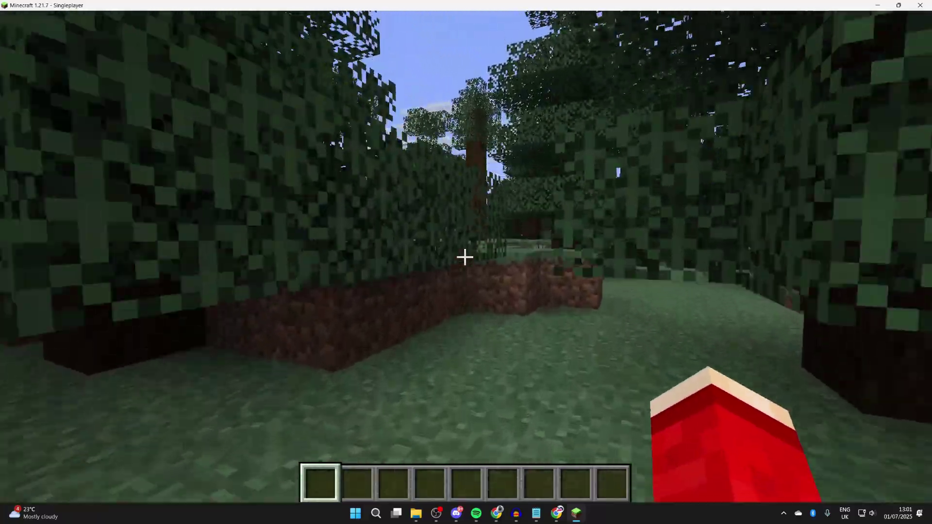
{"action": "key", "text": "w"}
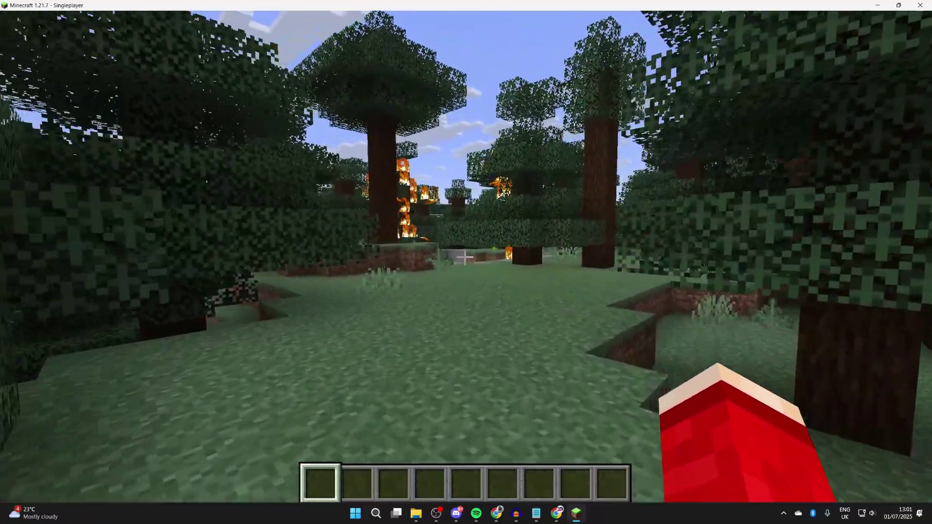
Step: Save and quit the world to the title screen, then bring up Chrome on the Google homepage
{"action": "key", "text": "Escape"}
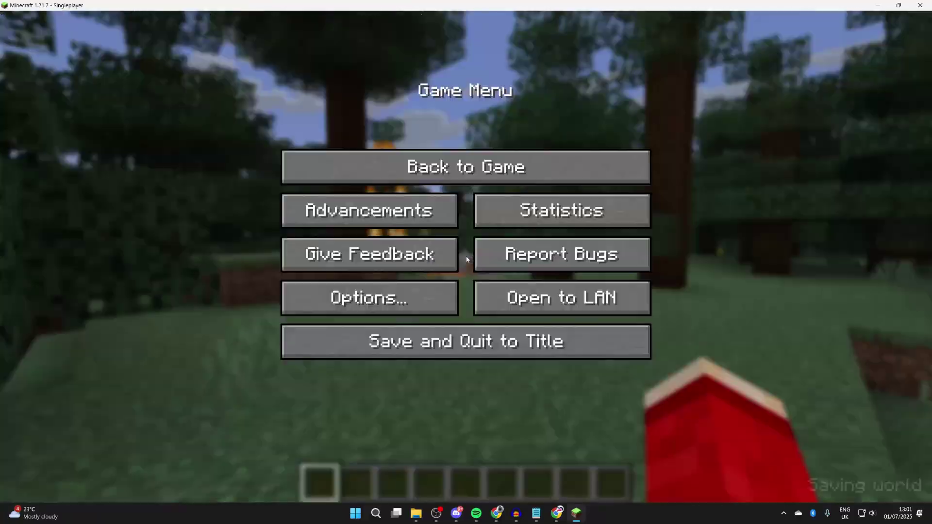
{"action": "left_click", "coordinate": [479, 335]}
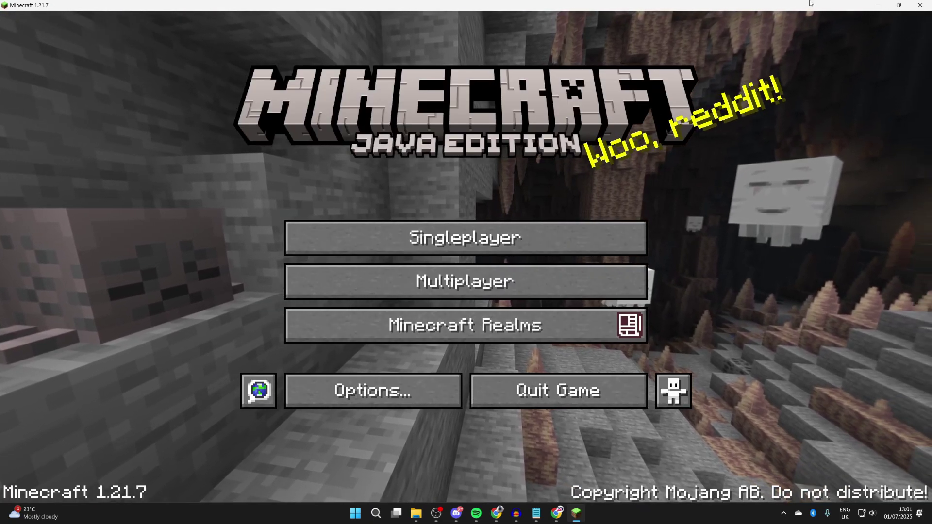
{"action": "key", "text": "super+d"}
{"action": "left_click", "coordinate": [557, 516]}
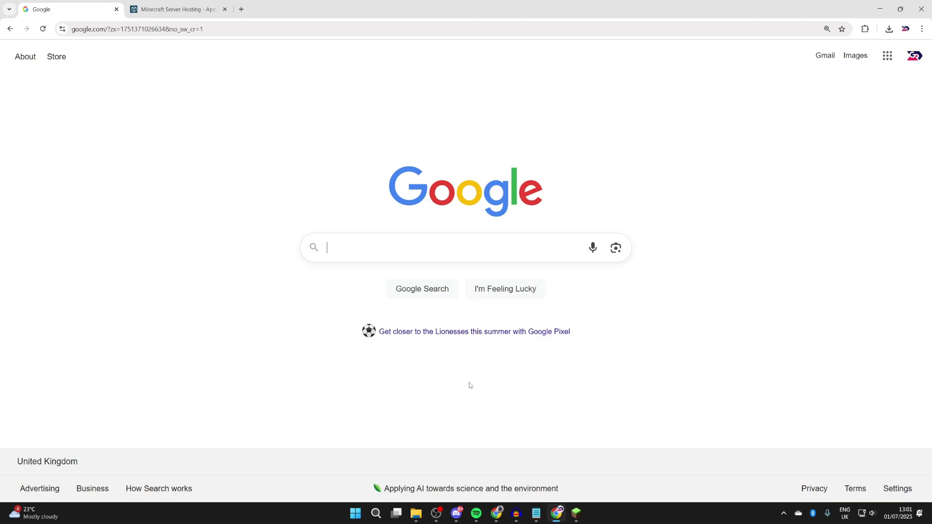
Step: Search Google for 'modrinth' and go to the Modrinth site's mod listings
{"action": "type", "text": "modrinth"}
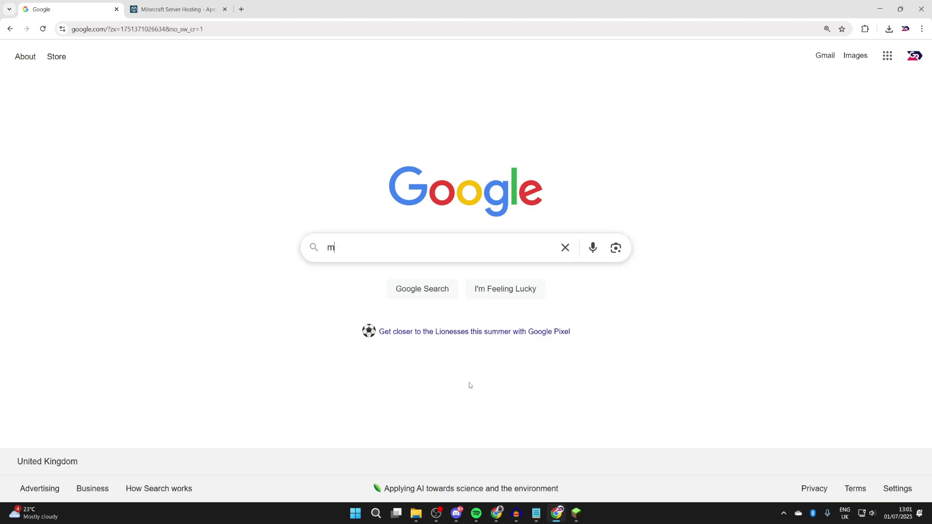
{"action": "key", "text": "Return"}
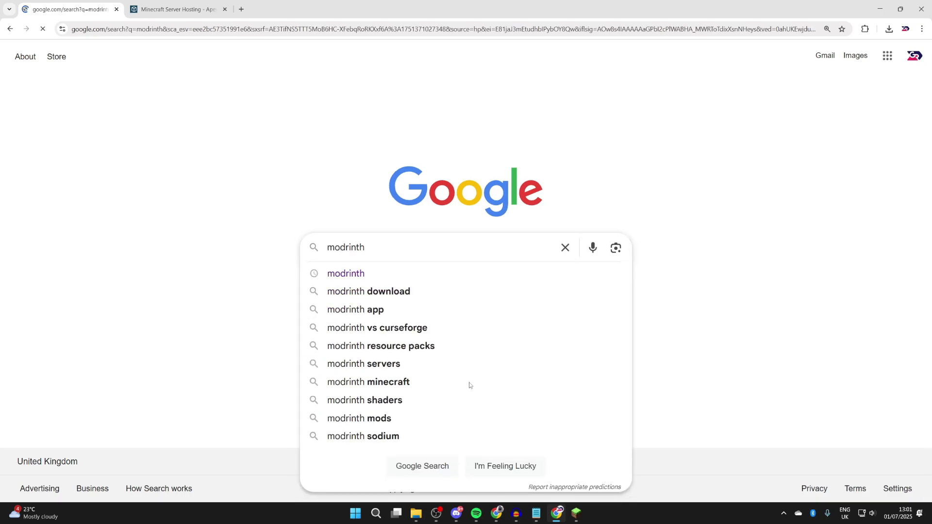
{"action": "left_click", "coordinate": [164, 163]}
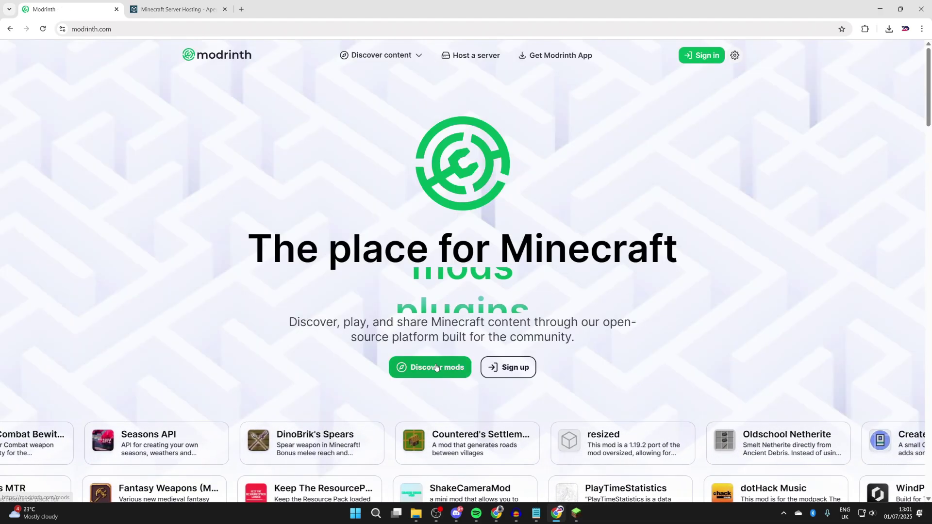
{"action": "left_click", "coordinate": [434, 368]}
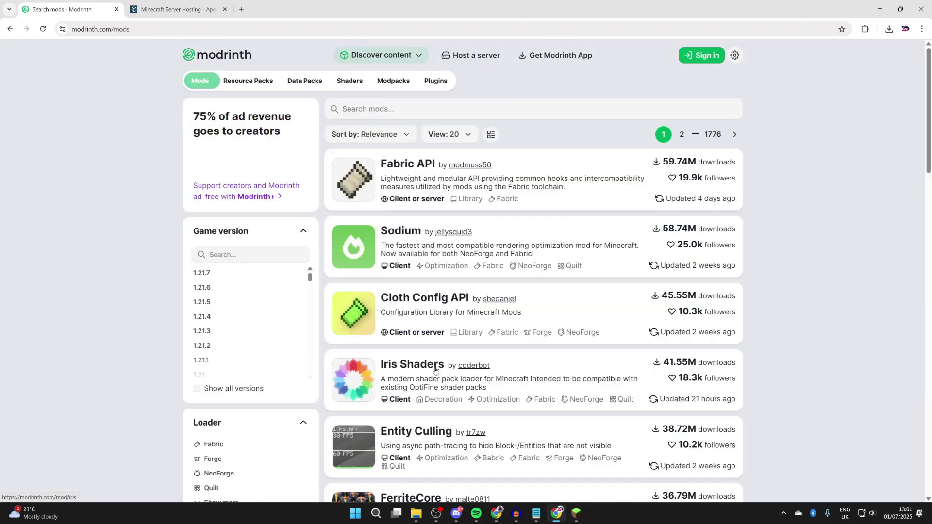
Step: Switch Modrinth's listing to Resource Packs and filter by game version 1.21.7
{"action": "left_click", "coordinate": [259, 78]}
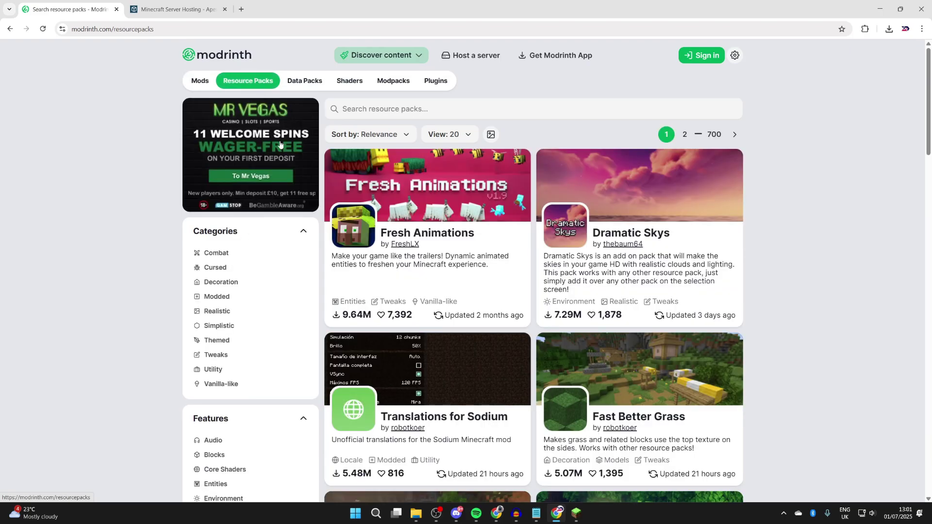
{"action": "scroll", "coordinate": [327, 174], "scroll_direction": "down", "scroll_amount": 6}
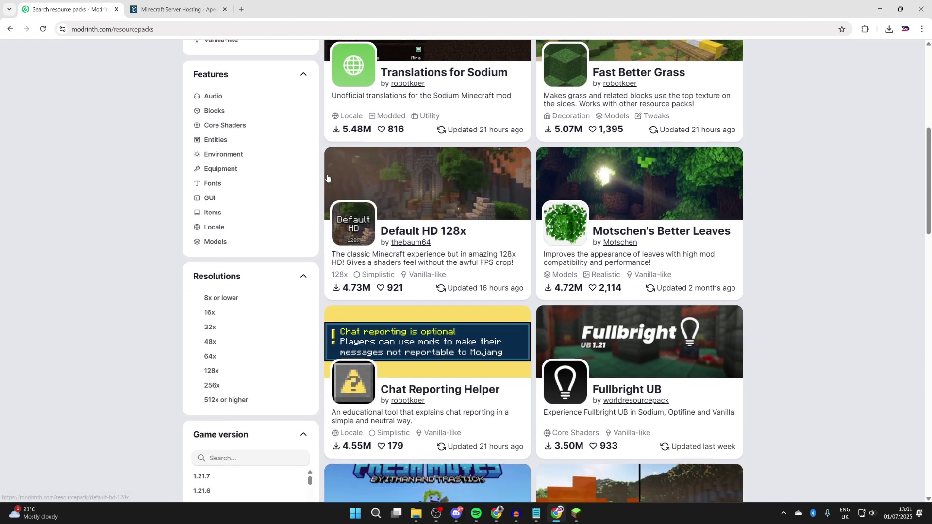
{"action": "scroll", "coordinate": [328, 177], "scroll_direction": "down", "scroll_amount": 3}
{"action": "left_click", "coordinate": [245, 323]}
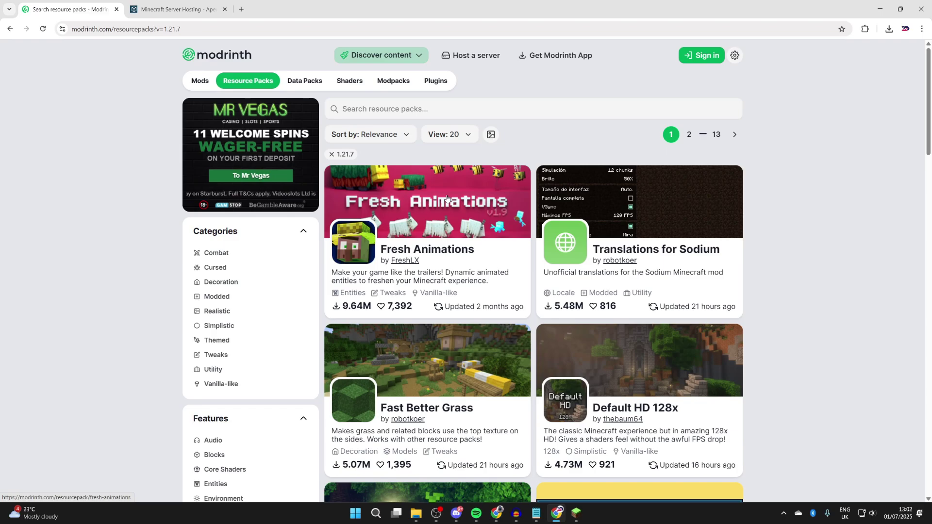
{"action": "scroll", "coordinate": [449, 268], "scroll_direction": "down", "scroll_amount": 5}
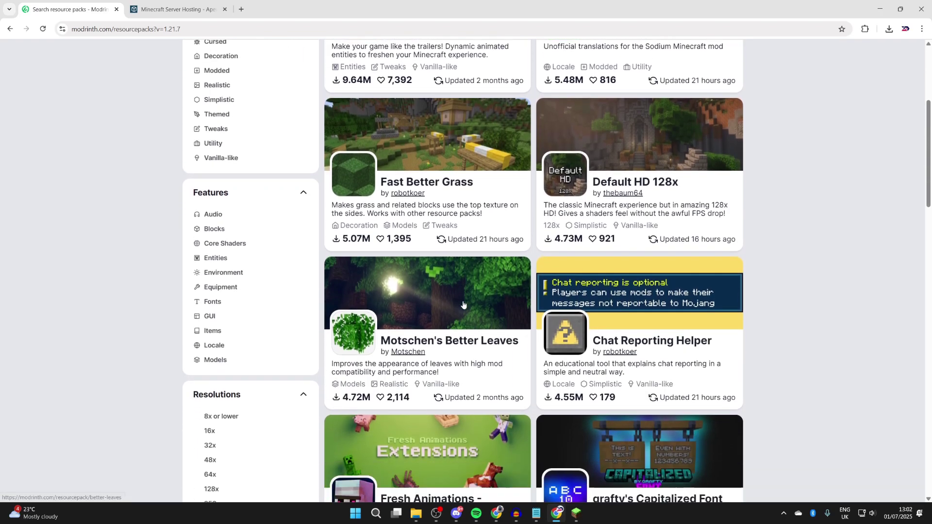
{"action": "scroll", "coordinate": [463, 305], "scroll_direction": "up", "scroll_amount": 5}
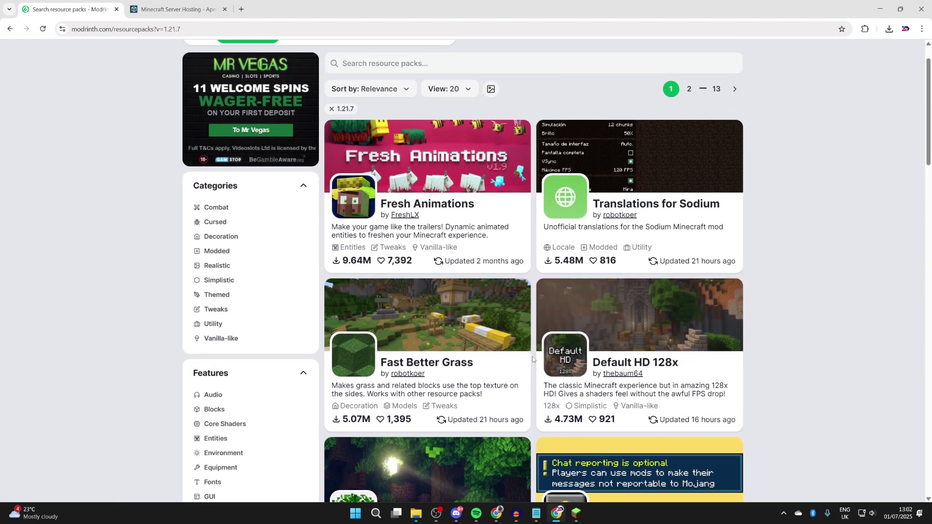
Step: Download version 1.8.1 of Default HD 128x from its Versions list, then head back to the results
{"action": "left_click", "coordinate": [564, 357]}
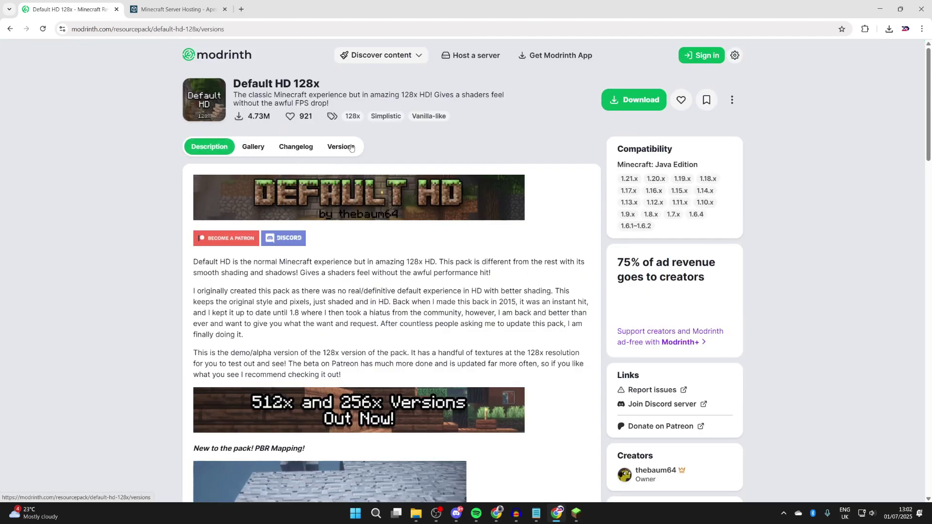
{"action": "left_click", "coordinate": [351, 147]}
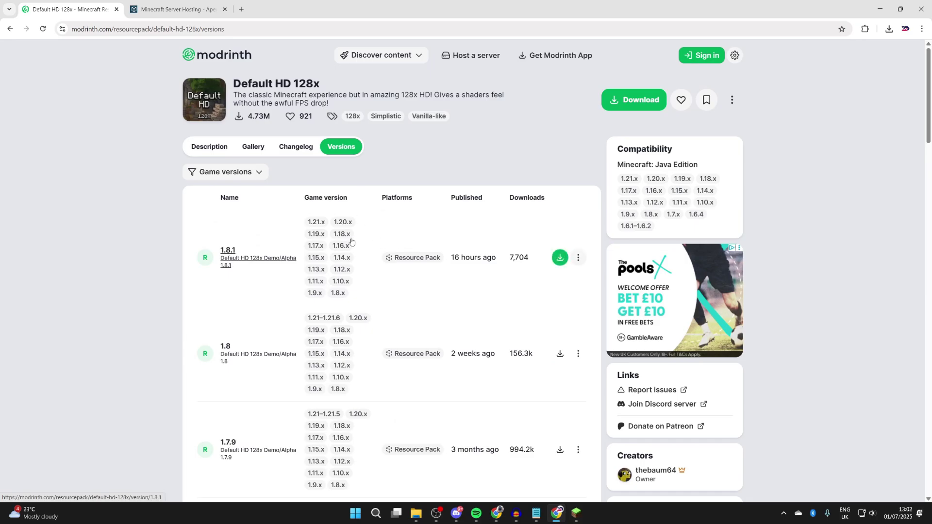
{"action": "left_click", "coordinate": [558, 260]}
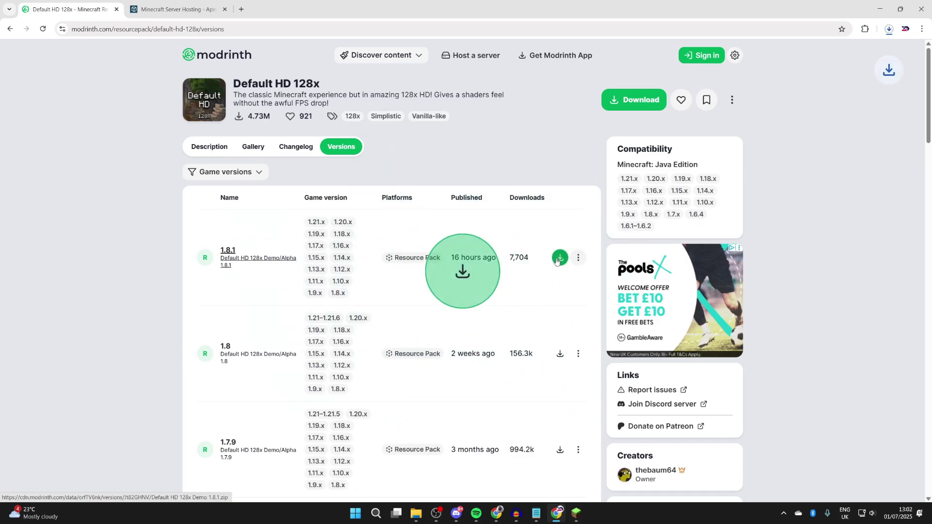
{"action": "left_click", "coordinate": [209, 147]}
{"action": "scroll", "coordinate": [347, 215], "scroll_direction": "down", "scroll_amount": 5}
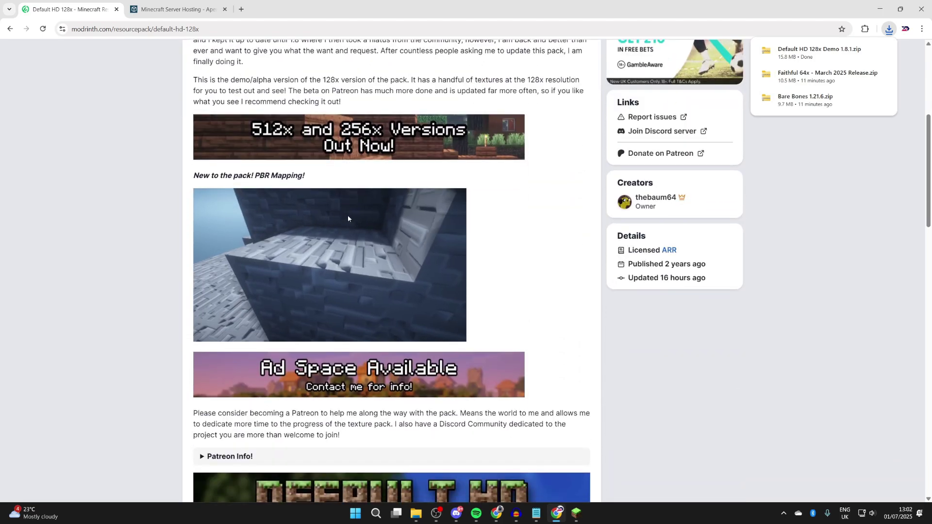
{"action": "scroll", "coordinate": [347, 214], "scroll_direction": "up", "scroll_amount": 5}
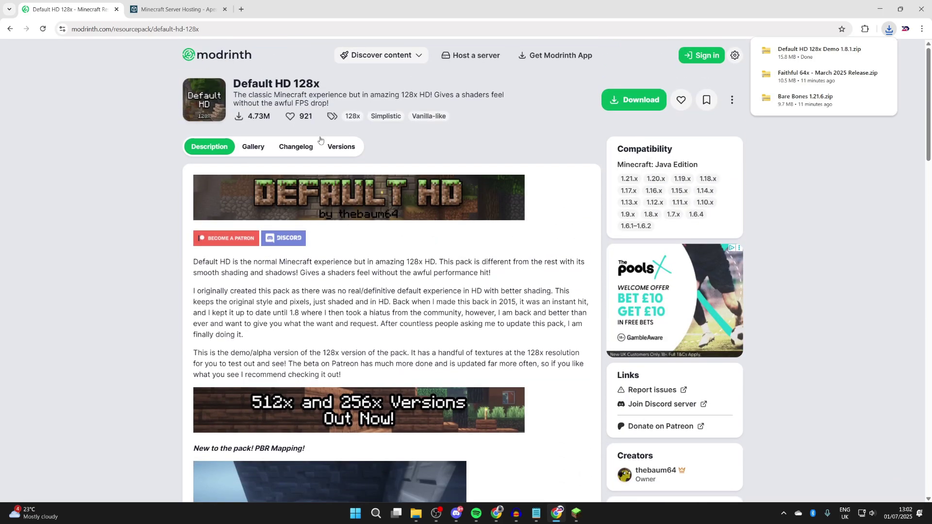
{"action": "left_click", "coordinate": [10, 29]}
Step: Back on the 1.21.7 results, download the 1.21.7 version of Fast Better Grass
{"action": "left_click", "coordinate": [12, 30]}
{"action": "left_click", "coordinate": [11, 29]}
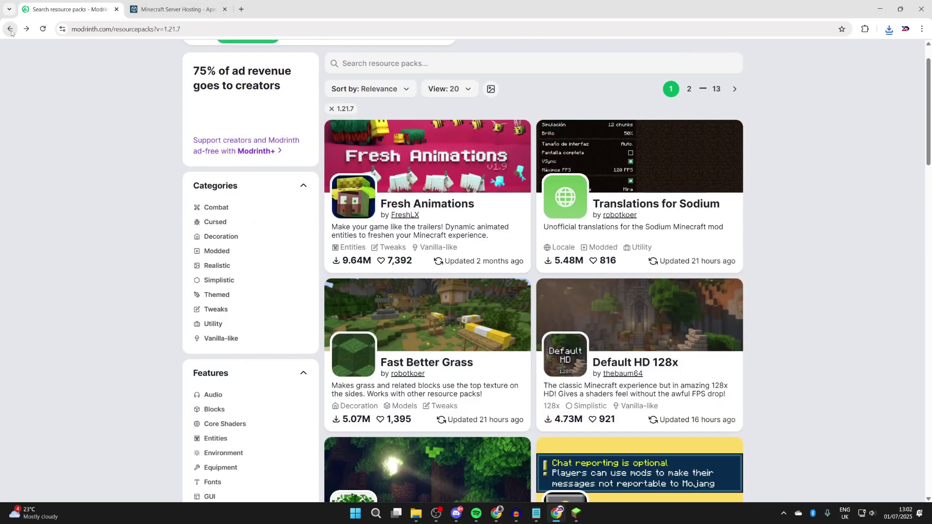
{"action": "scroll", "coordinate": [386, 206], "scroll_direction": "down", "scroll_amount": 3}
{"action": "left_click", "coordinate": [359, 217]}
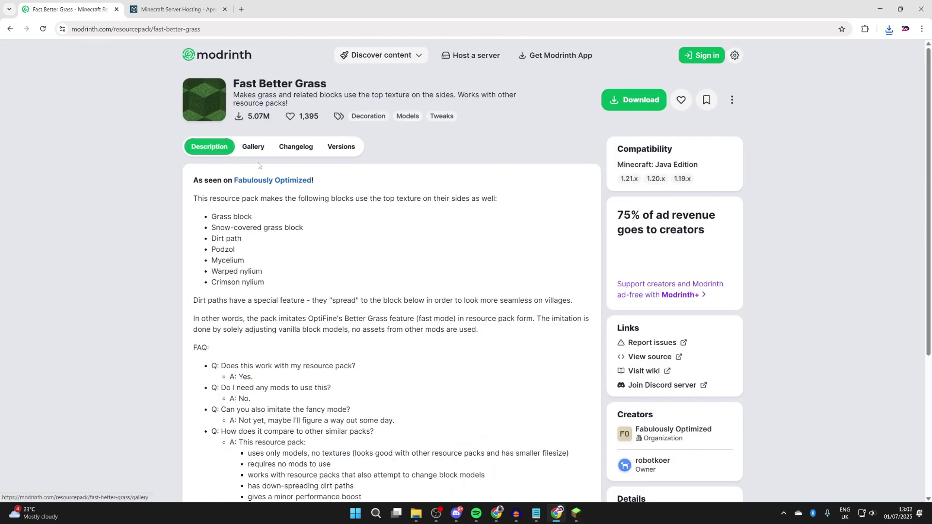
{"action": "scroll", "coordinate": [258, 155], "scroll_direction": "down", "scroll_amount": 5}
{"action": "scroll", "coordinate": [247, 157], "scroll_direction": "up", "scroll_amount": 5}
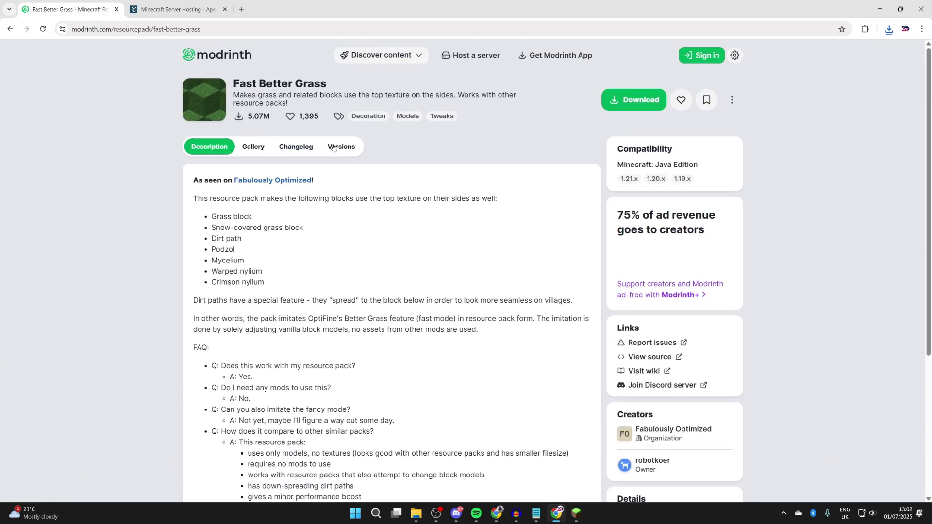
{"action": "left_click", "coordinate": [335, 147]}
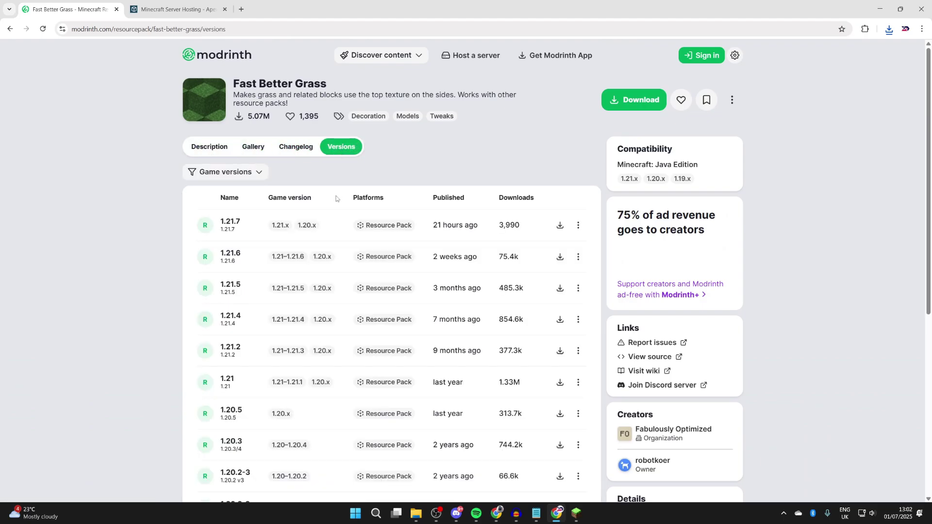
{"action": "left_click", "coordinate": [557, 228]}
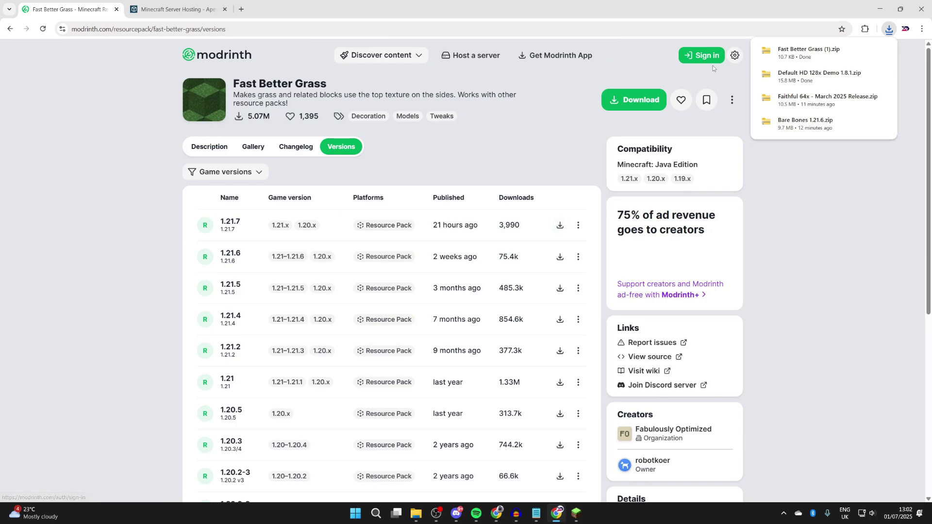
Step: Look over the Apex Hosting Minecraft Server Hosting page, then minimize Chrome
{"action": "left_click", "coordinate": [146, 2]}
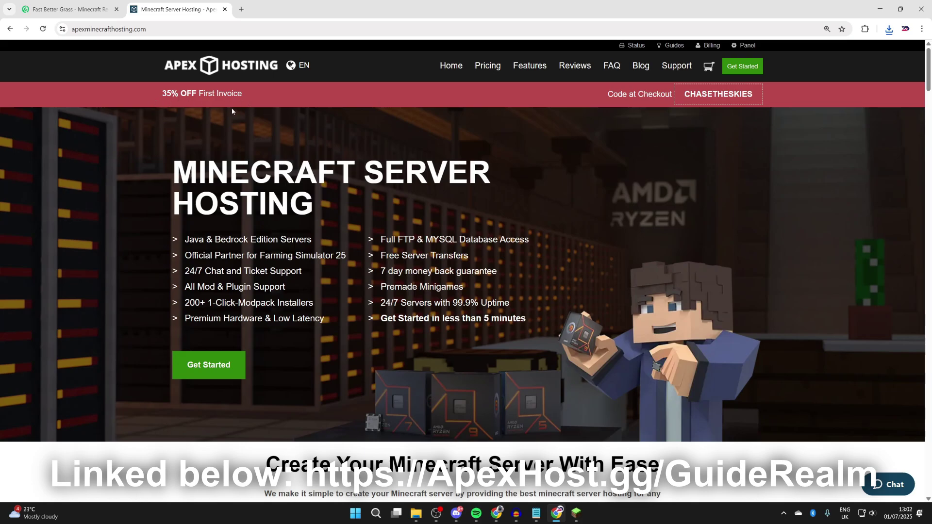
{"action": "scroll", "coordinate": [231, 111], "scroll_direction": "down", "scroll_amount": 7}
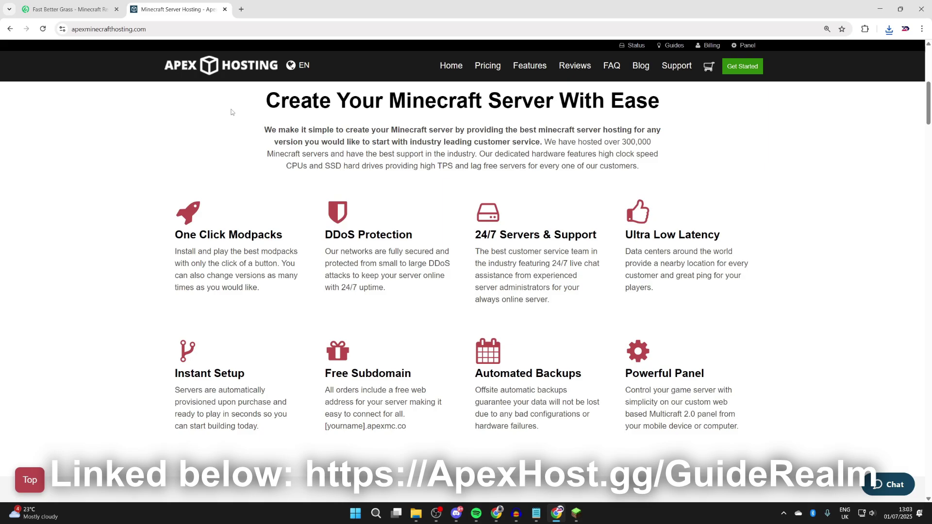
{"action": "scroll", "coordinate": [232, 117], "scroll_direction": "up", "scroll_amount": 7}
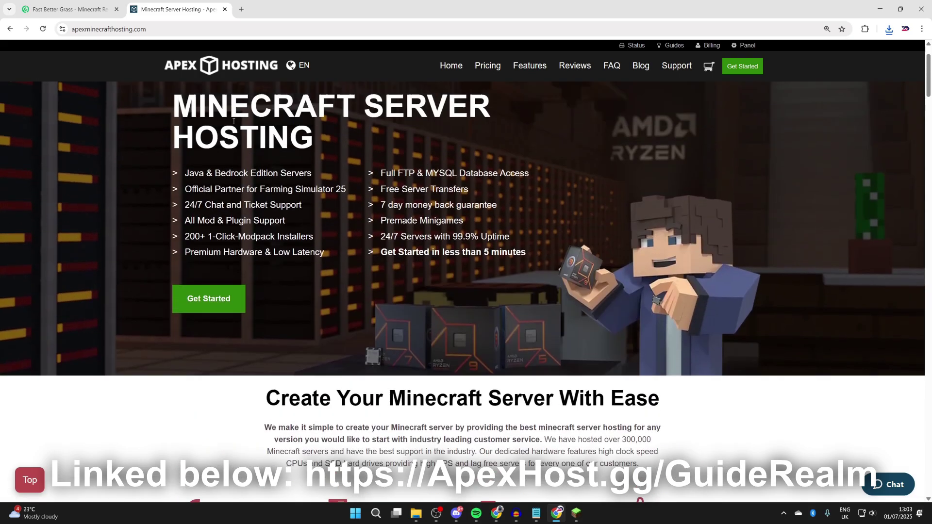
{"action": "left_click", "coordinate": [880, 4]}
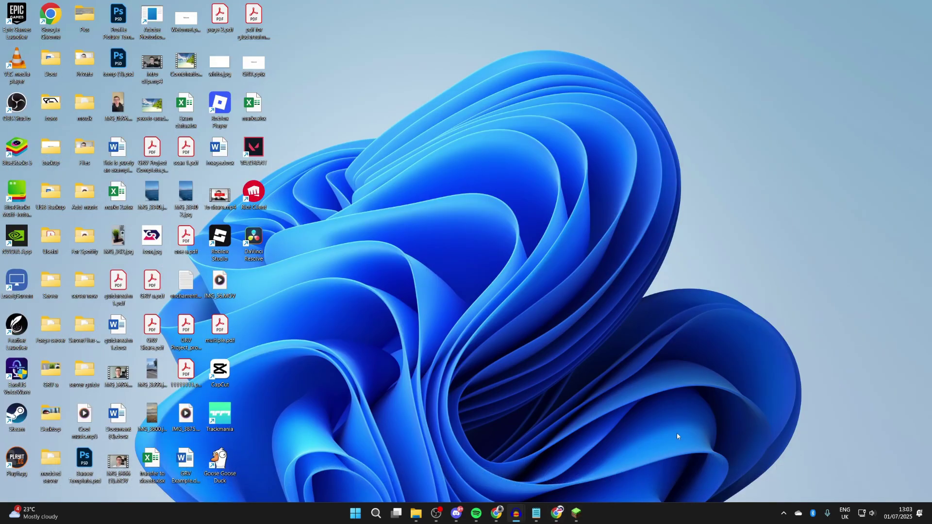
Step: Restore Minecraft and load the singleplayer world New World (729)
{"action": "left_click", "coordinate": [577, 517]}
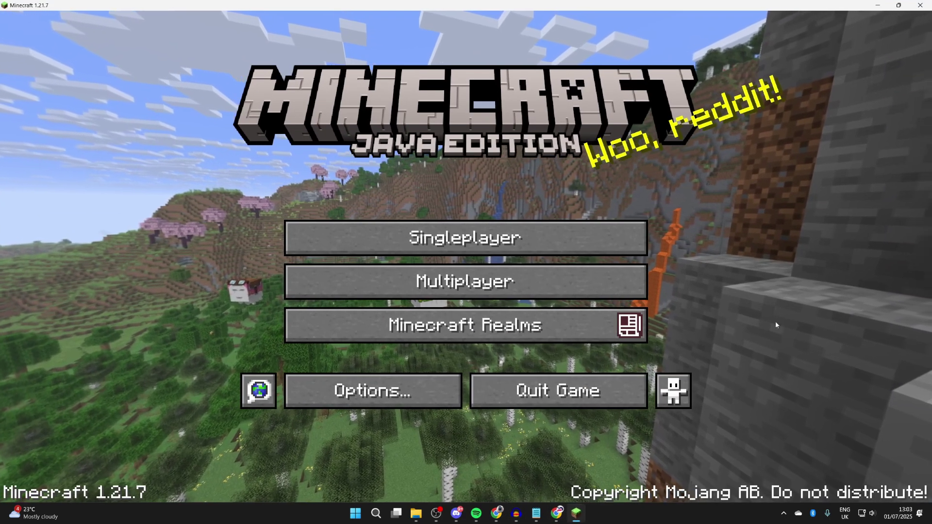
{"action": "left_click", "coordinate": [494, 238]}
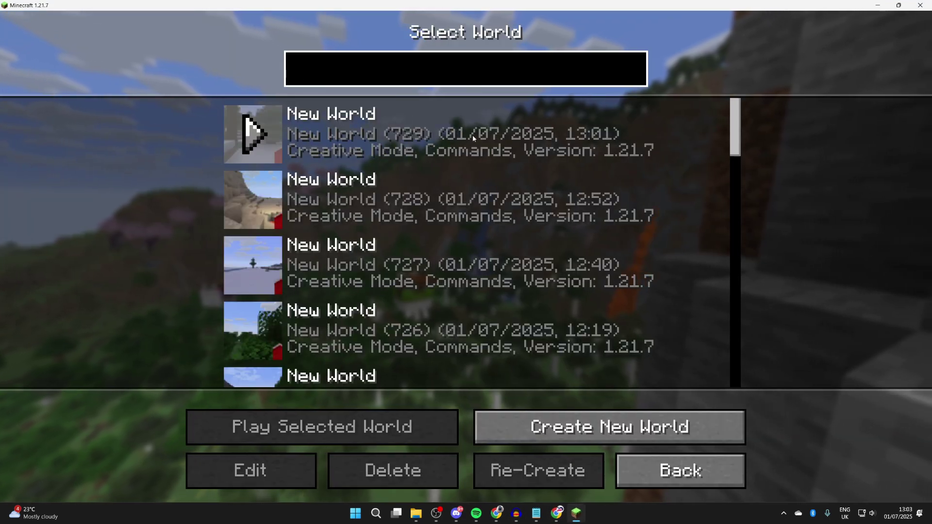
{"action": "left_click", "coordinate": [471, 133]}
{"action": "left_click", "coordinate": [471, 133]}
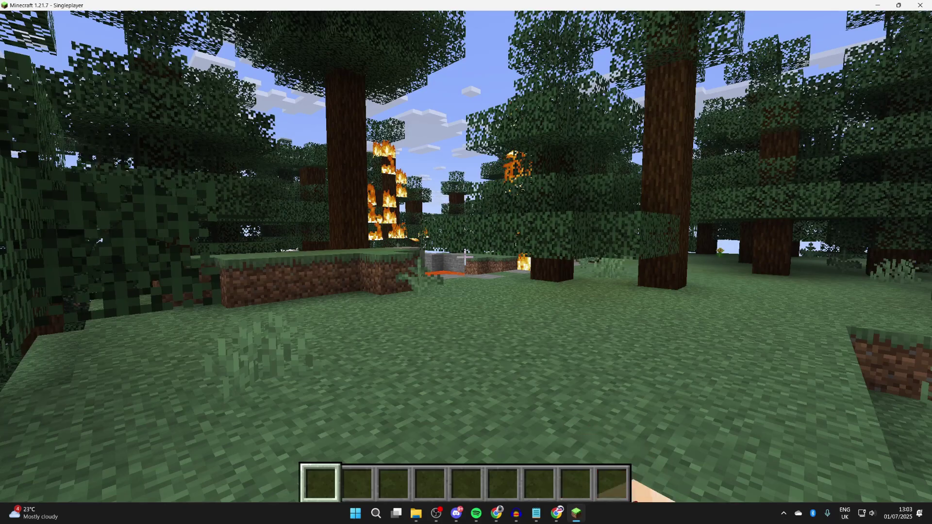
Step: Go to Options > Resource Packs and open the resourcepacks folder on disk
{"action": "key", "text": "Escape"}
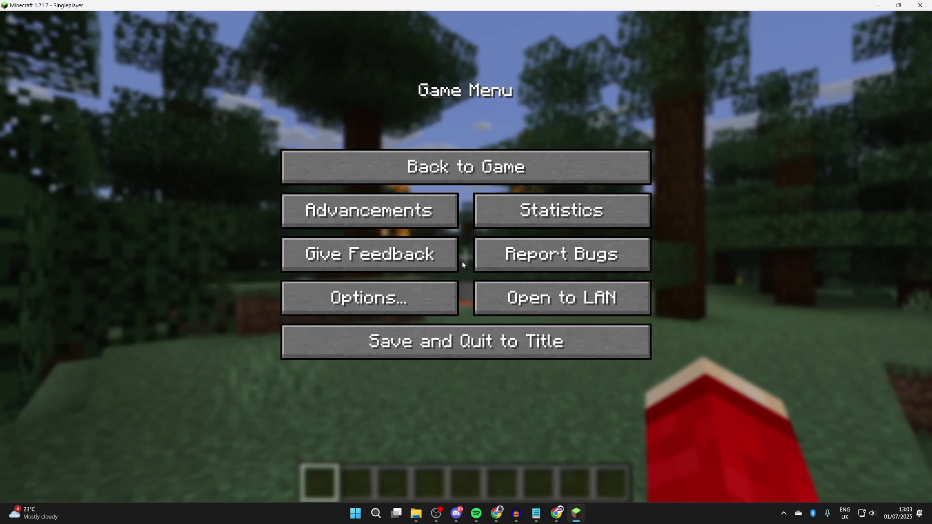
{"action": "left_click", "coordinate": [427, 296]}
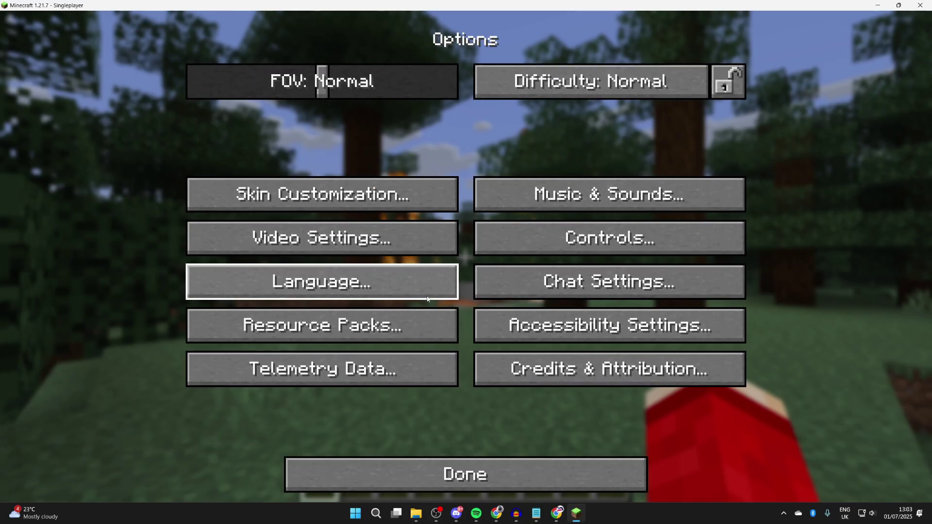
{"action": "left_click", "coordinate": [328, 336]}
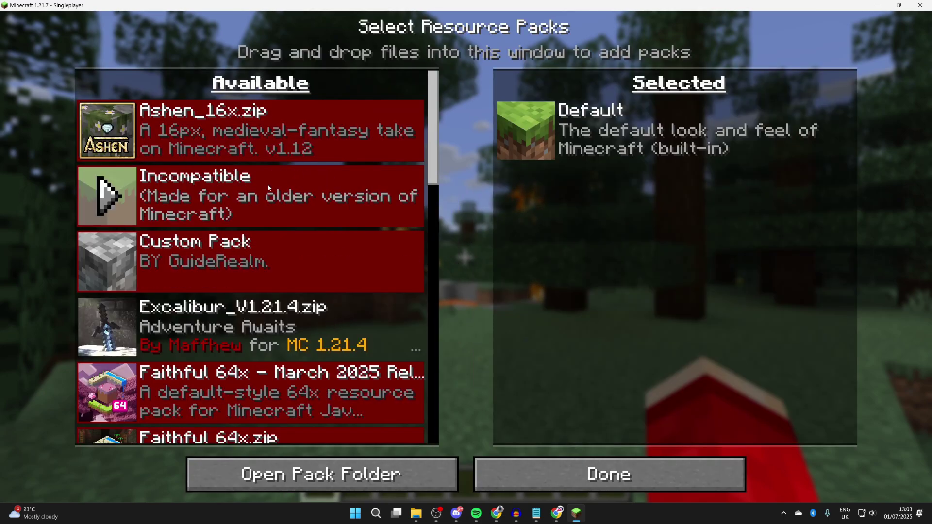
{"action": "left_click", "coordinate": [386, 473]}
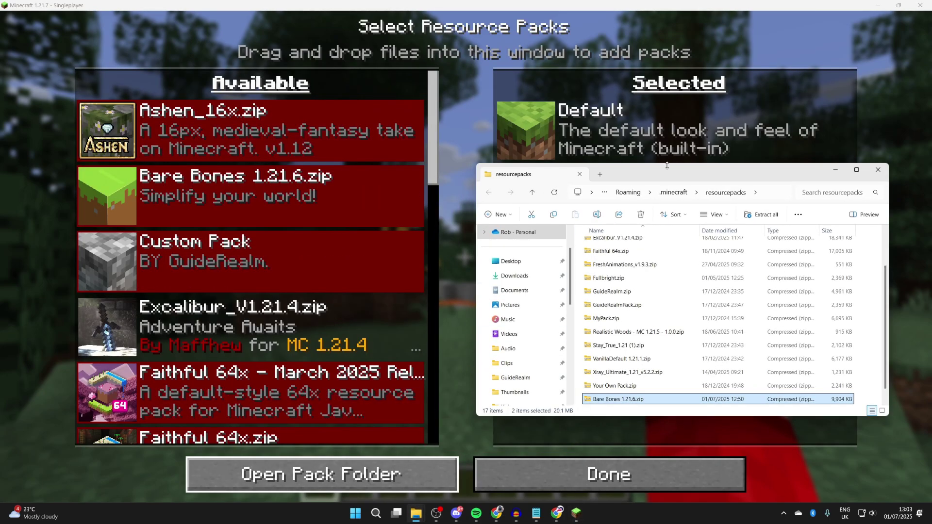
Step: Arrange the resourcepacks folder window and clear its file selection
{"action": "left_click_drag", "start_coordinate": [665, 177], "coordinate": [321, 98]}
{"action": "scroll", "coordinate": [497, 272], "scroll_direction": "down", "scroll_amount": 1}
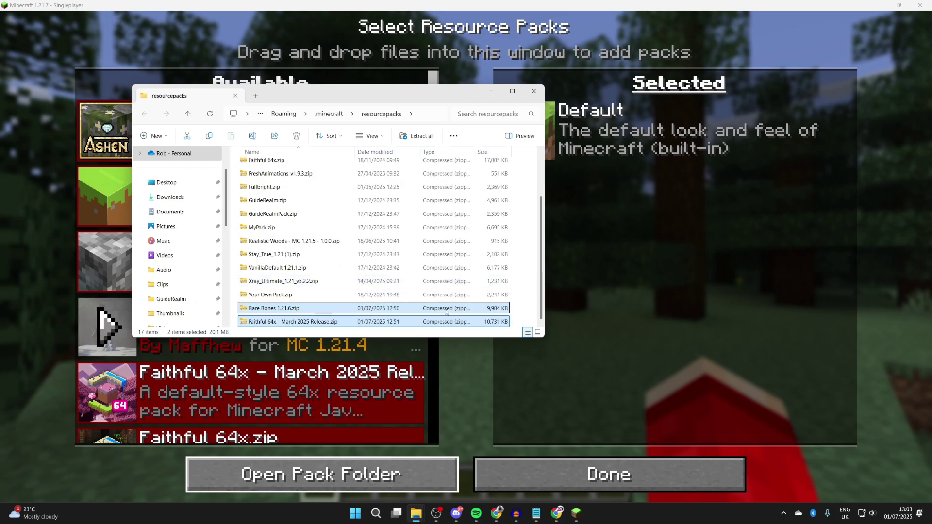
{"action": "left_click", "coordinate": [534, 269]}
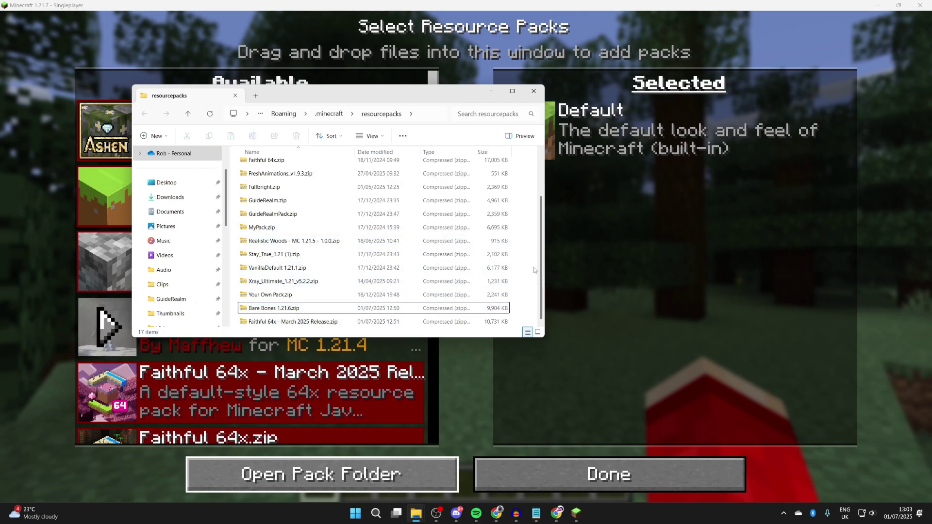
{"action": "scroll", "coordinate": [534, 270], "scroll_direction": "up", "scroll_amount": 3}
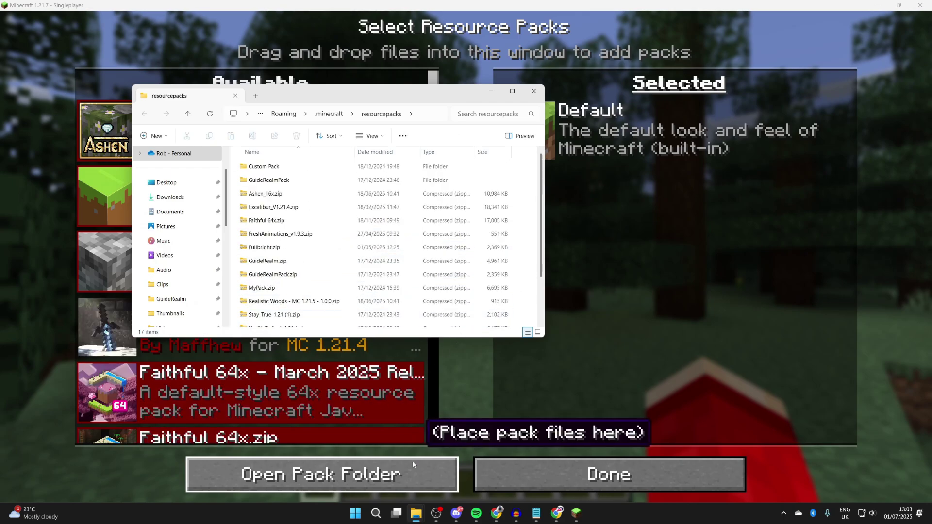
Step: Drag Default HD 128x Demo 1.8.1.zip and Fast Better Grass (1).zip from Downloads into resourcepacks
{"action": "mouse_move", "coordinate": [416, 512]}
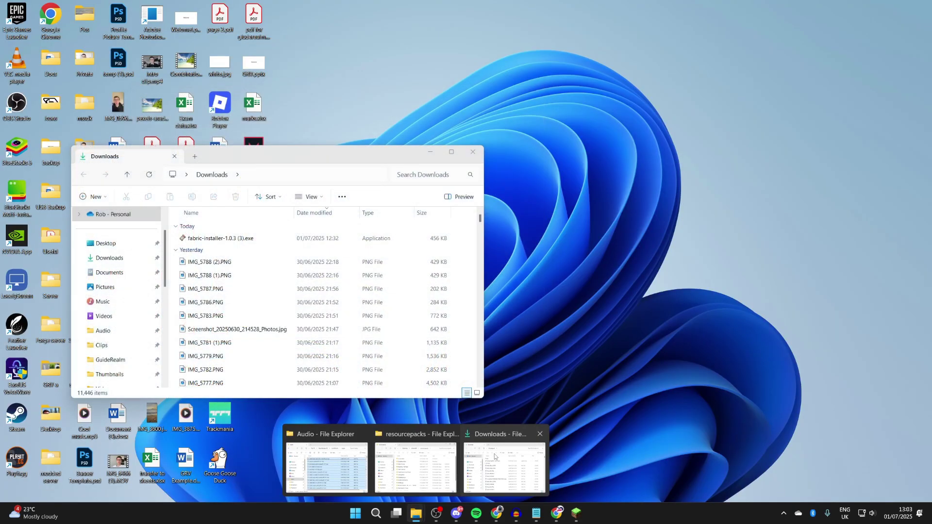
{"action": "left_click", "coordinate": [515, 462]}
{"action": "left_click_drag", "start_coordinate": [341, 154], "coordinate": [763, 163]}
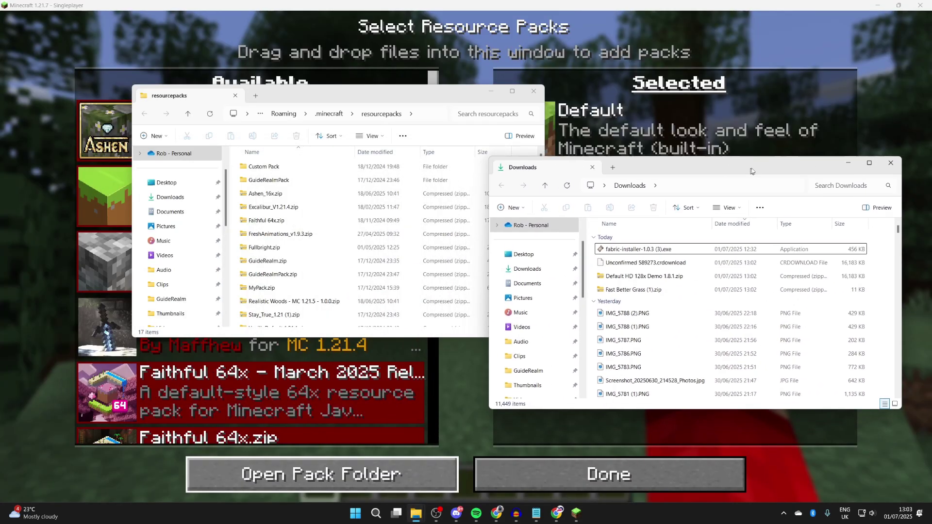
{"action": "left_click", "coordinate": [684, 288]}
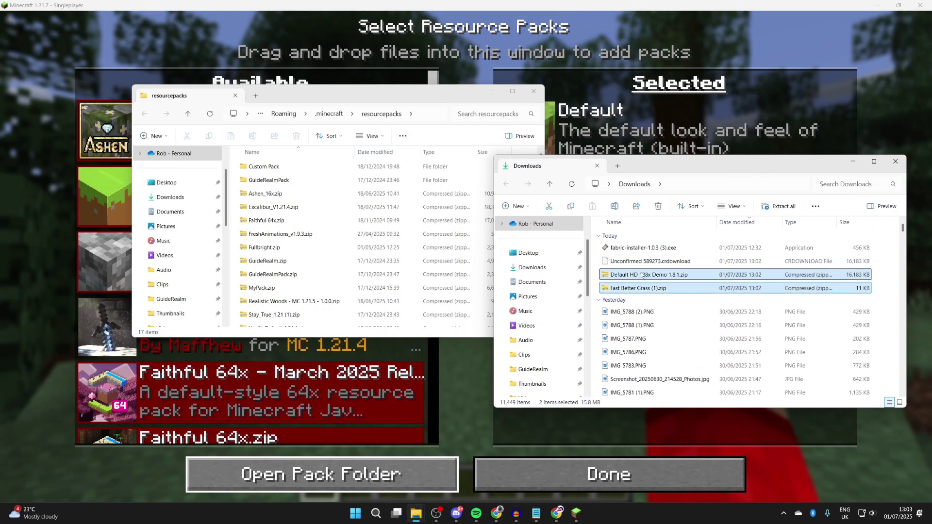
{"action": "mouse_move", "coordinate": [641, 275]}
{"action": "left_mouse_down"}
{"action": "mouse_move", "coordinate": [410, 271]}
{"action": "mouse_move", "coordinate": [224, 233]}
{"action": "mouse_move", "coordinate": [235, 232]}
{"action": "left_mouse_up"}
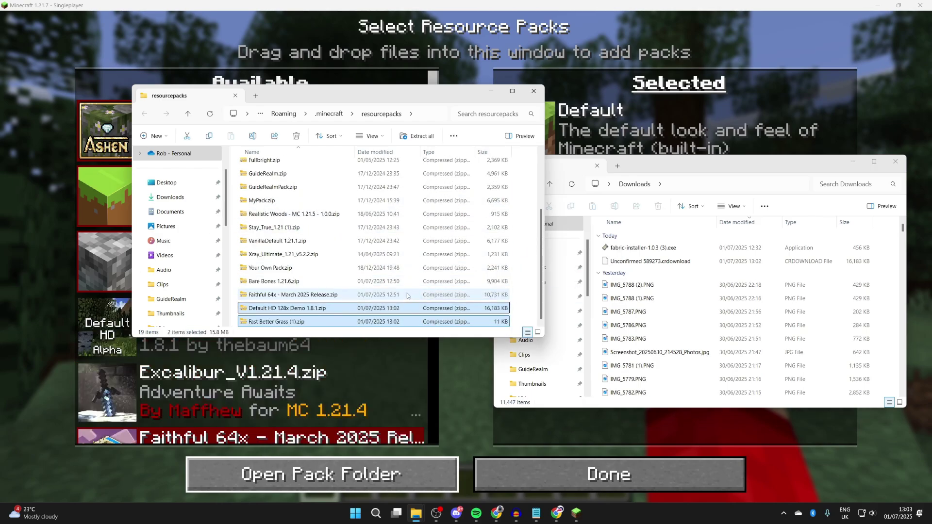
{"action": "left_click", "coordinate": [5, 238]}
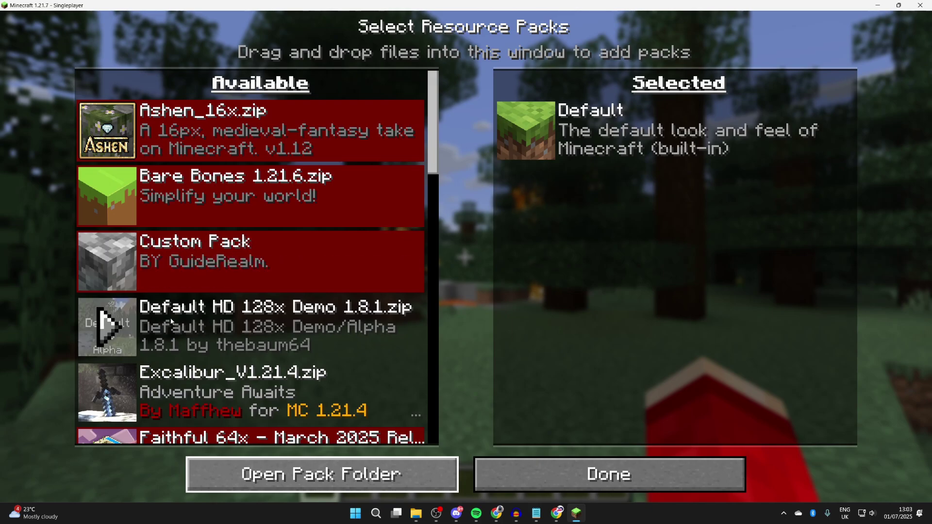
Step: Select Default HD 128x Demo above Default, apply it, and resume the world with HD textures
{"action": "left_click", "coordinate": [100, 315]}
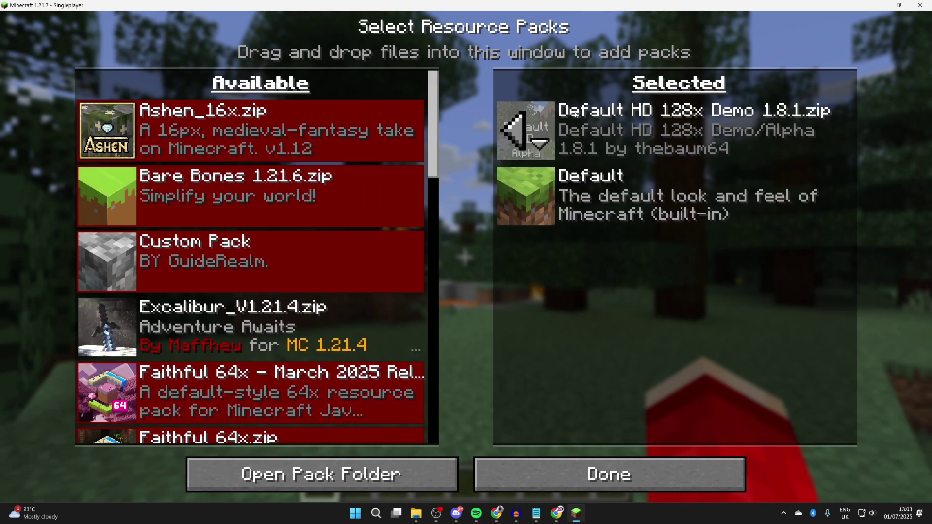
{"action": "left_click", "coordinate": [539, 154]}
{"action": "left_click", "coordinate": [539, 145]}
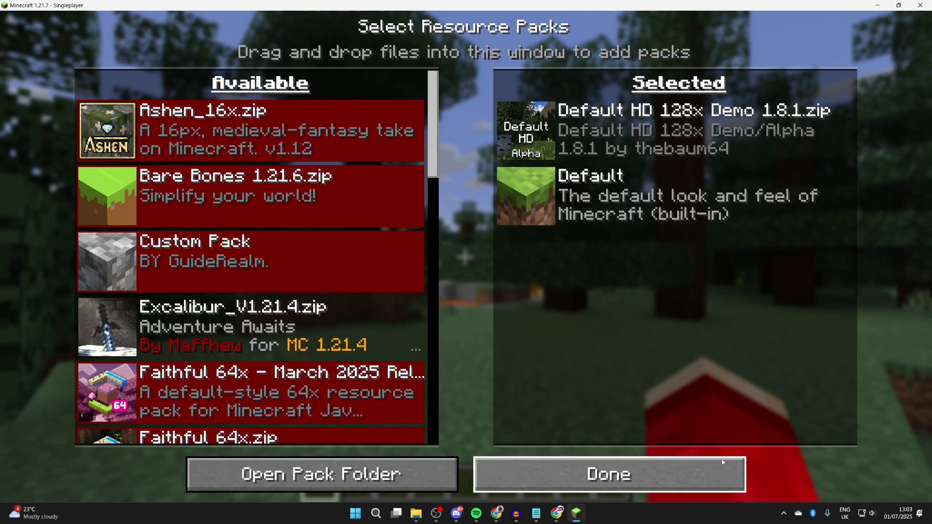
{"action": "left_click", "coordinate": [659, 464]}
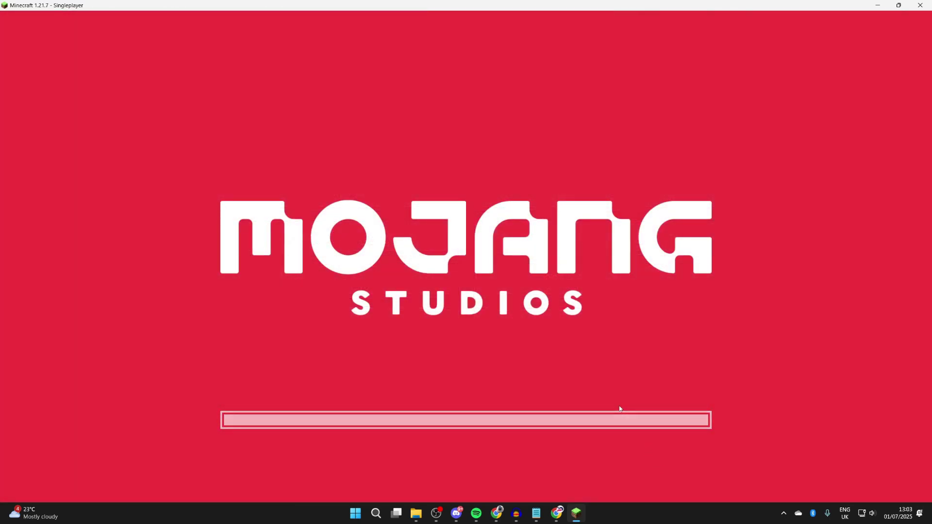
{"action": "key", "text": "Escape"}
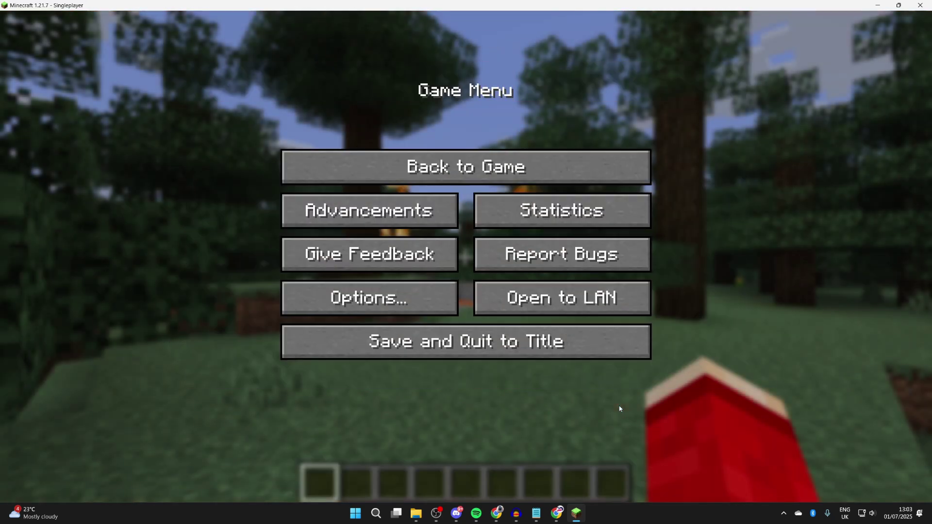
{"action": "key", "text": "Escape"}
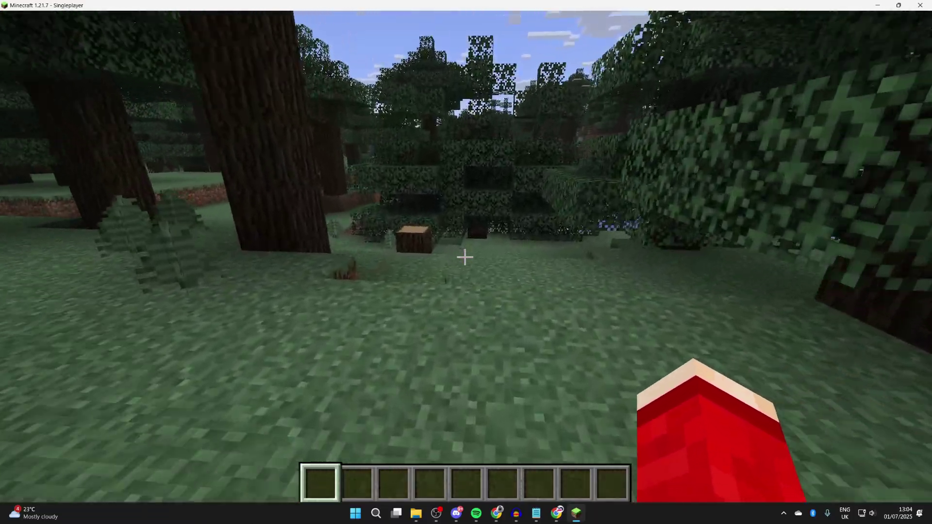
{"action": "key", "text": "Escape"}
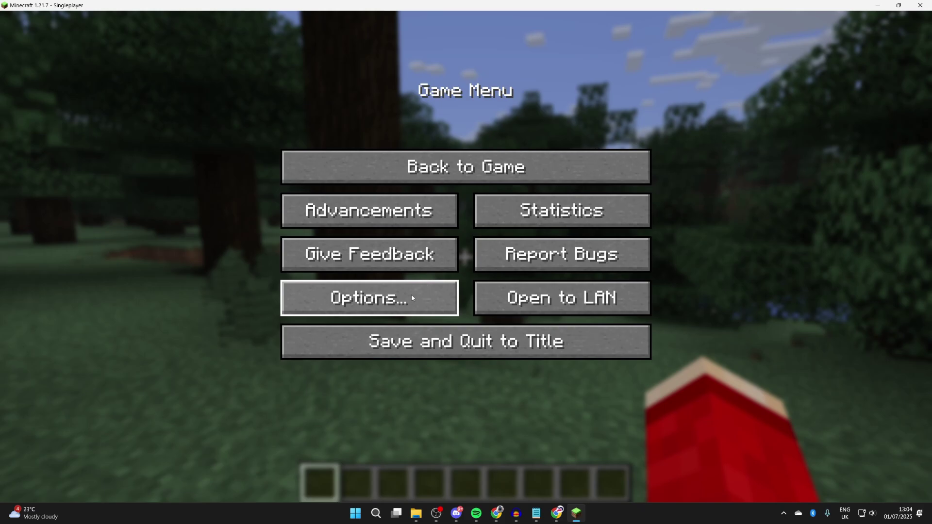
Step: Replace Default HD 128x with Fast Better Grass (1).zip as the active pack and resume play
{"action": "left_click", "coordinate": [412, 294]}
{"action": "left_click", "coordinate": [393, 324]}
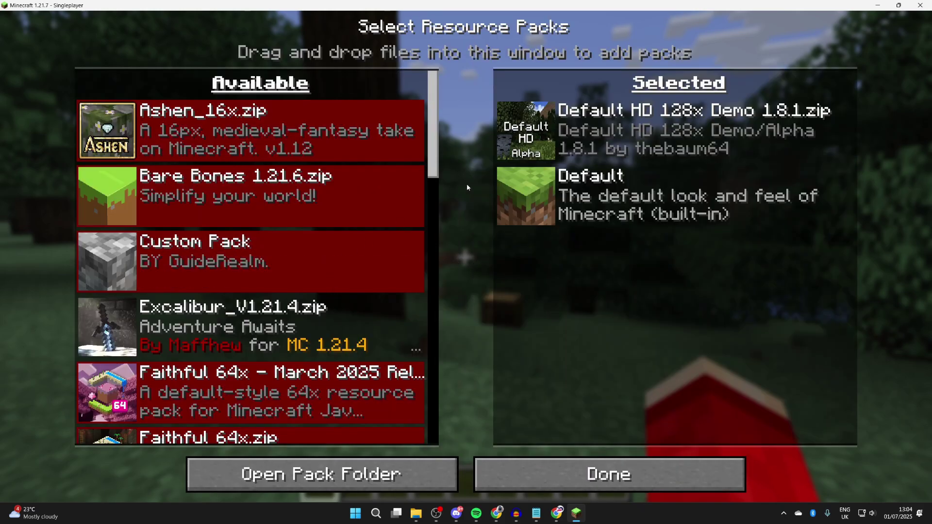
{"action": "left_click", "coordinate": [520, 129]}
{"action": "scroll", "coordinate": [198, 281], "scroll_direction": "down", "scroll_amount": 5}
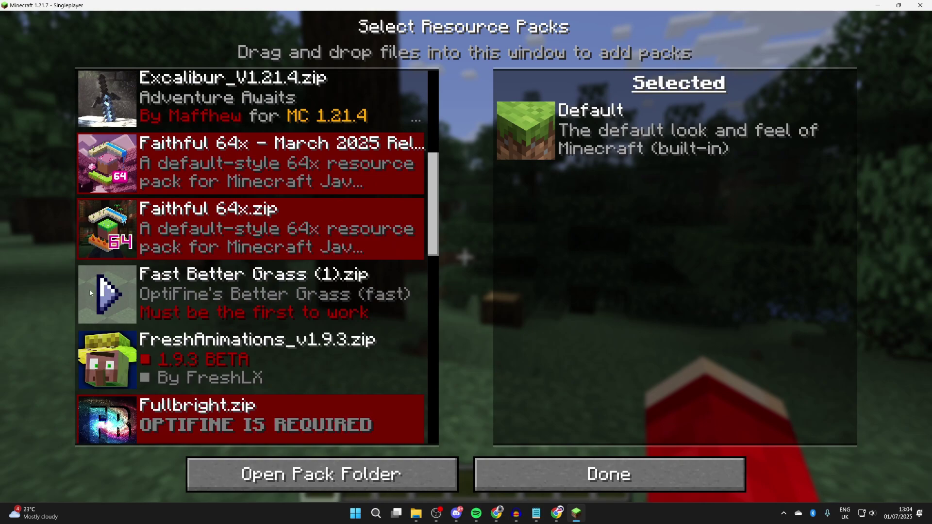
{"action": "left_click", "coordinate": [89, 290]}
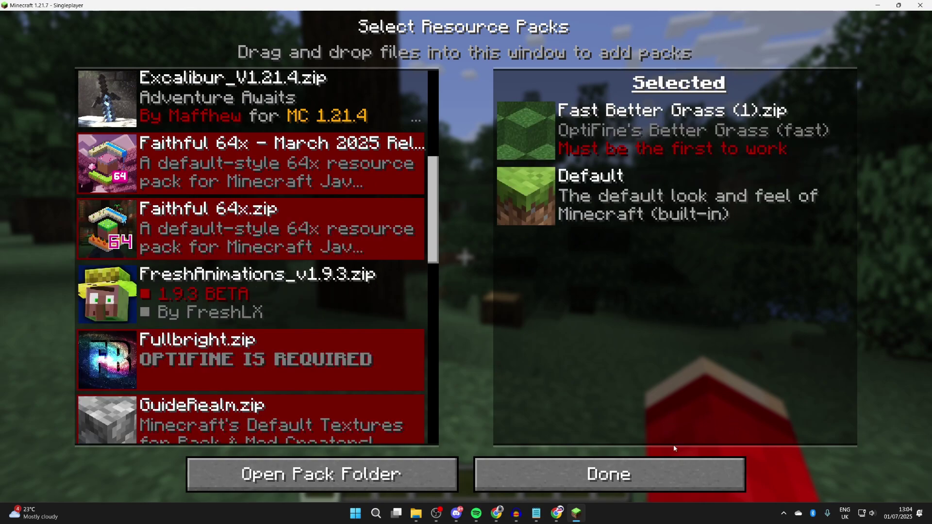
{"action": "left_click", "coordinate": [631, 474]}
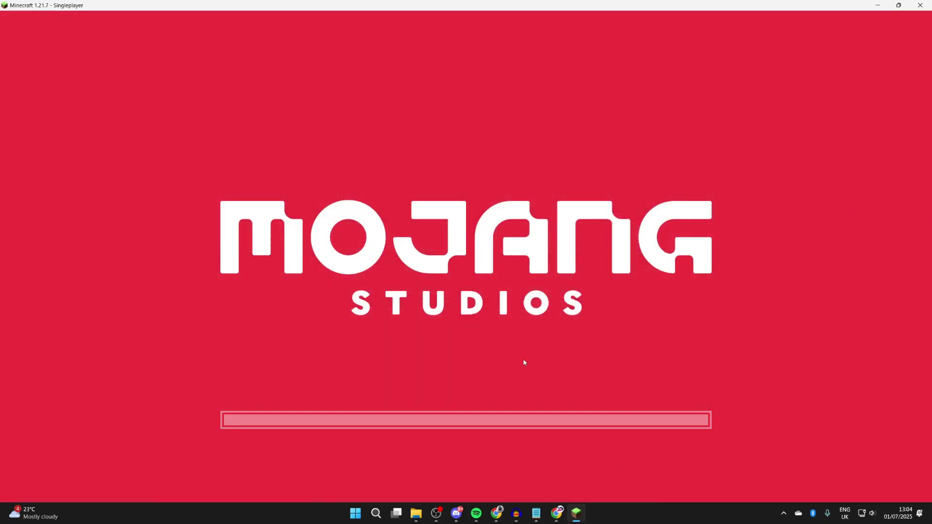
{"action": "key", "text": "Escape"}
{"action": "key", "text": "Escape"}
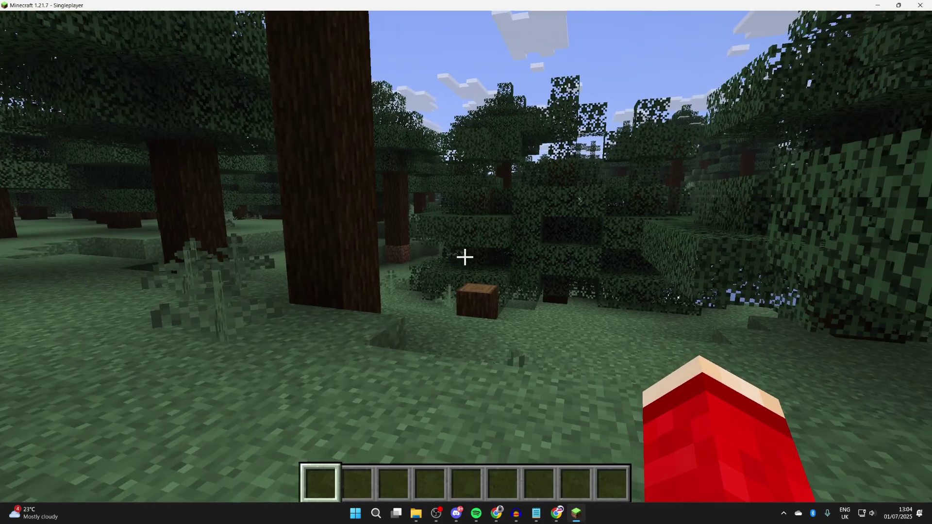